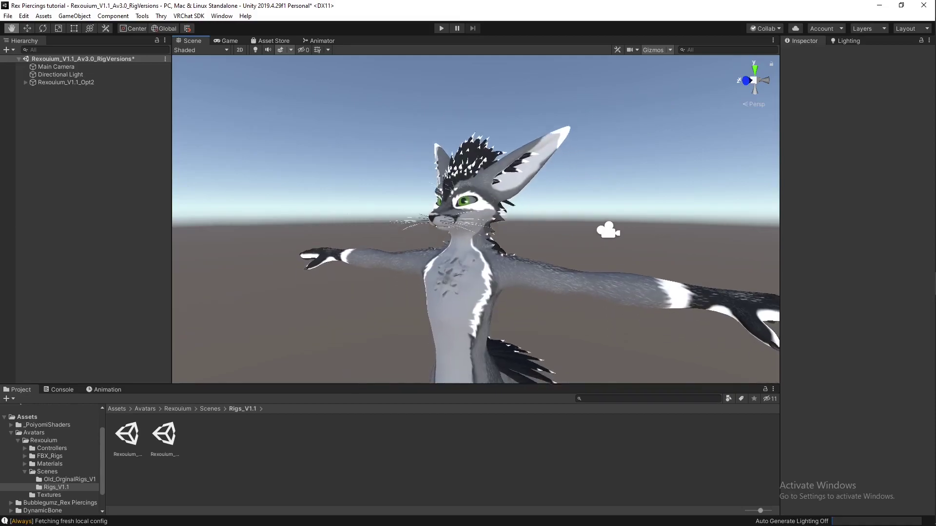
mouse_move(476, 219)
right_mouse_down()
mouse_move(491, 225)
mouse_move(473, 216)
mouse_move(472, 228)
mouse_move(474, 219)
right_mouse_up()
left_click_drag(600, 228, 424, 214, "alt")
right_click_drag(476, 220, 339, 223)
key("d")
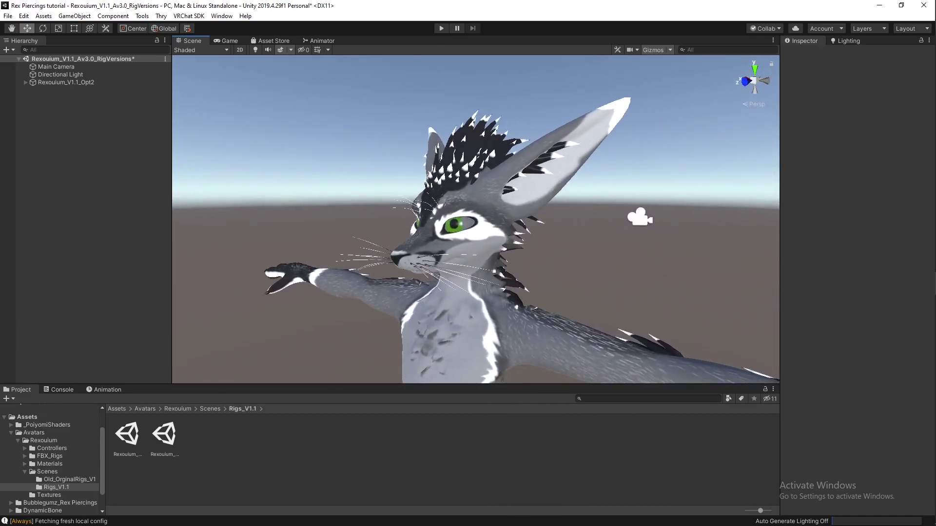
- Collapse the expanded asset folders and open the Bubblegumz_Rex Piercings folder
scroll(48, 458, "down", 2)
scroll(48, 458, "up", 3)
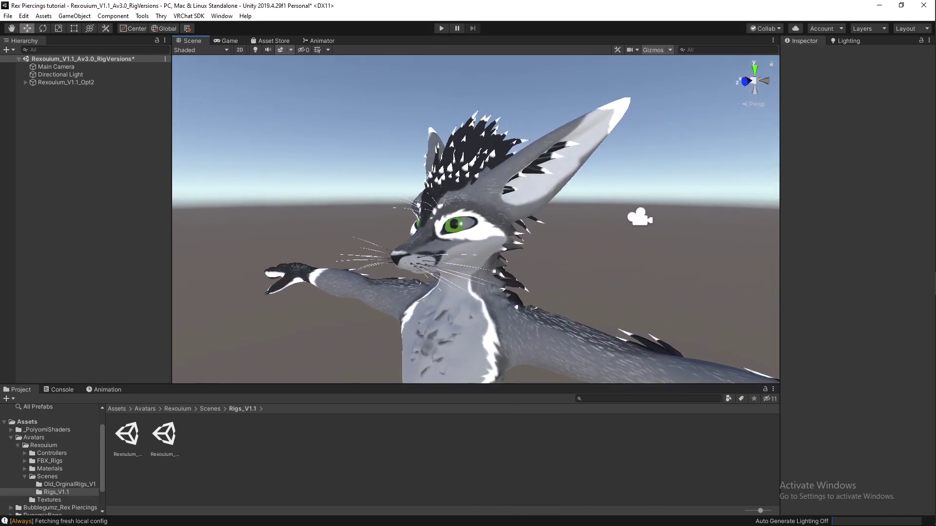
left_click(10, 437)
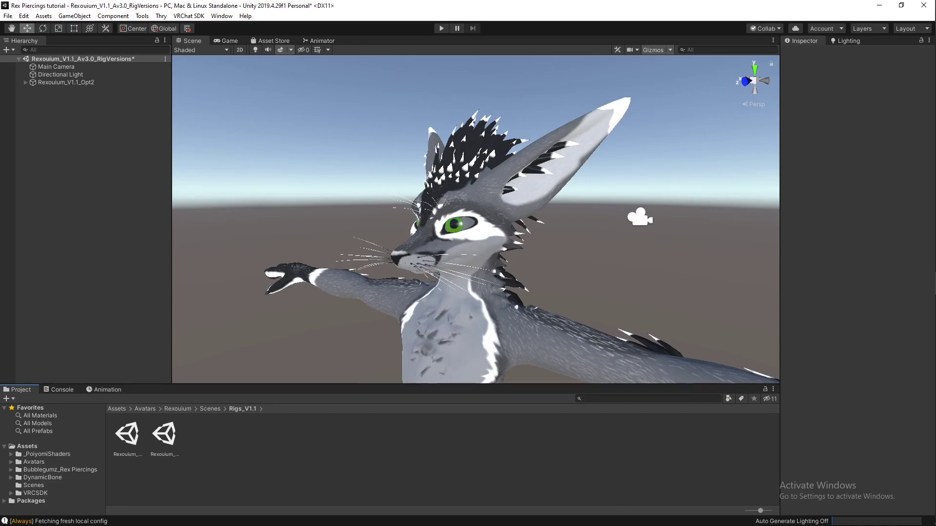
left_click(27, 447)
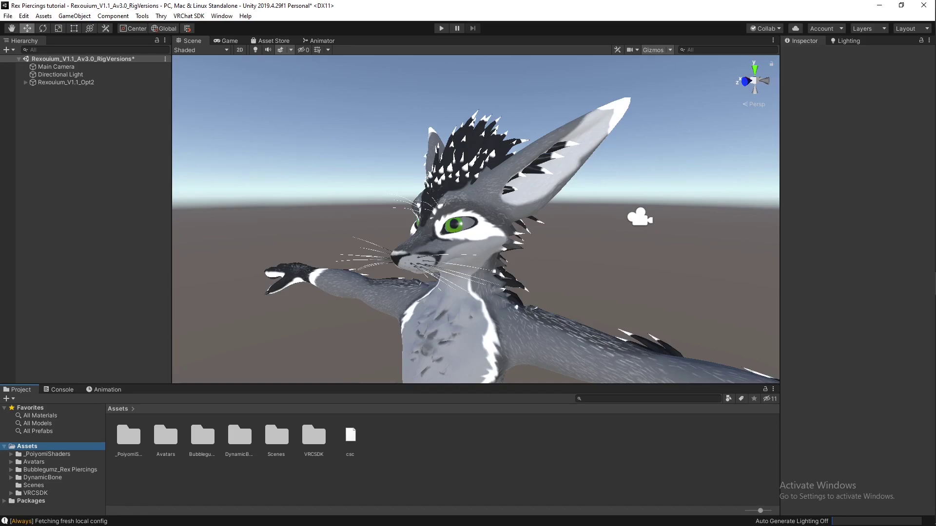
left_click(60, 470)
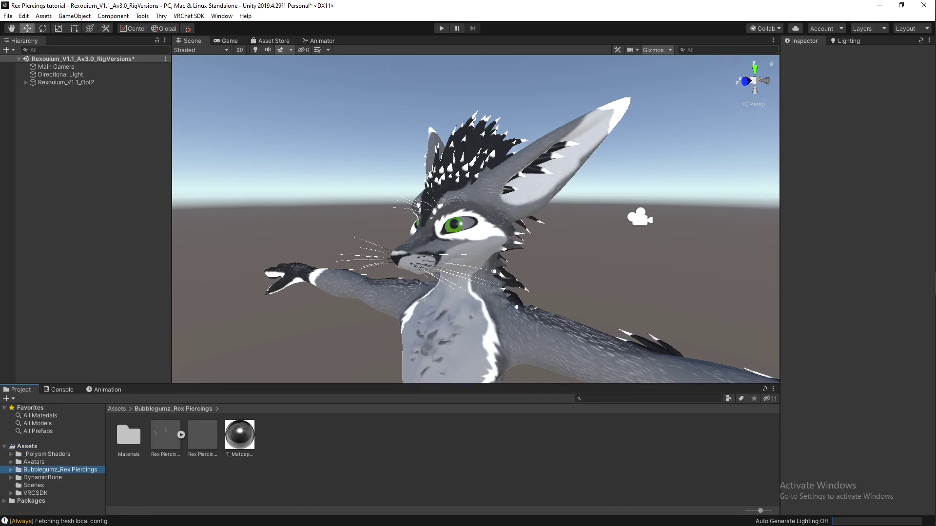
- Add the Rex Piercings prefab to the scene hierarchy and unpack it
right_click_drag(476, 219, 481, 239)
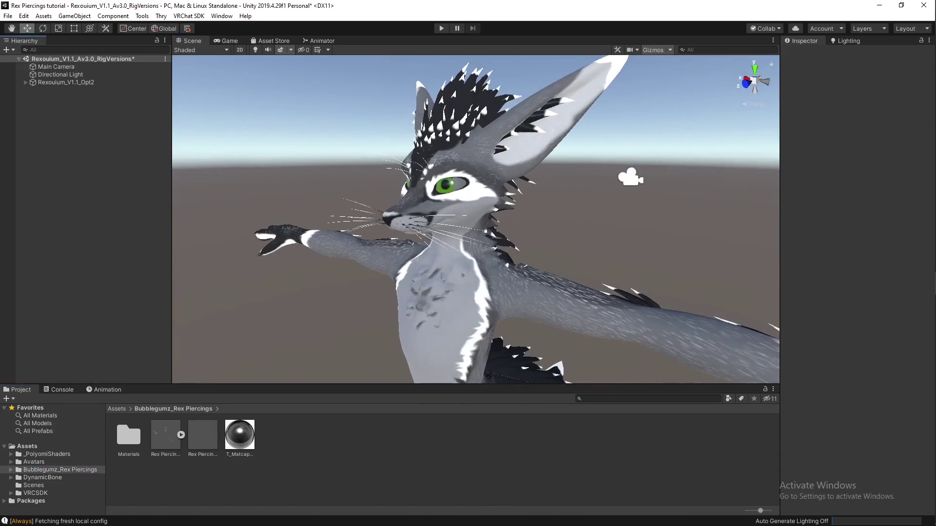
left_click_drag(202, 434, 74, 136)
left_click_drag(631, 177, 561, 182, "alt")
right_click(50, 90)
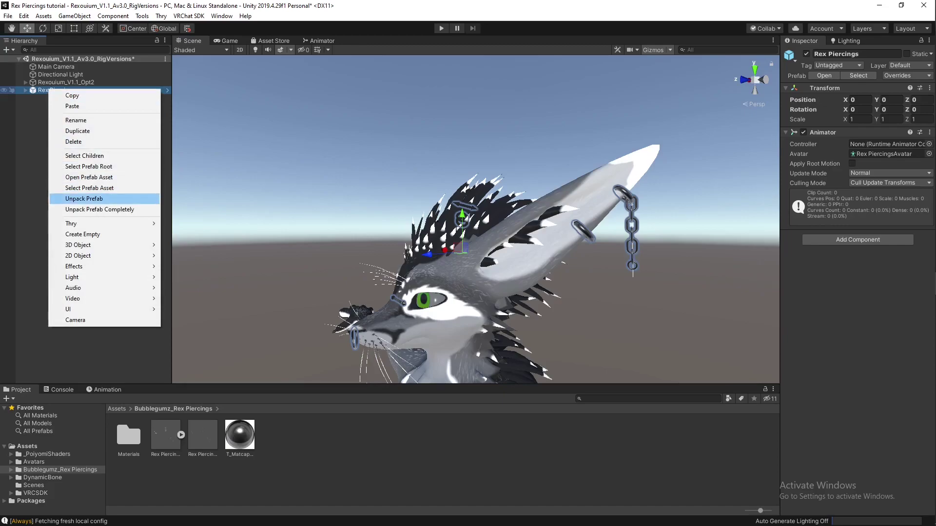
left_click(84, 199)
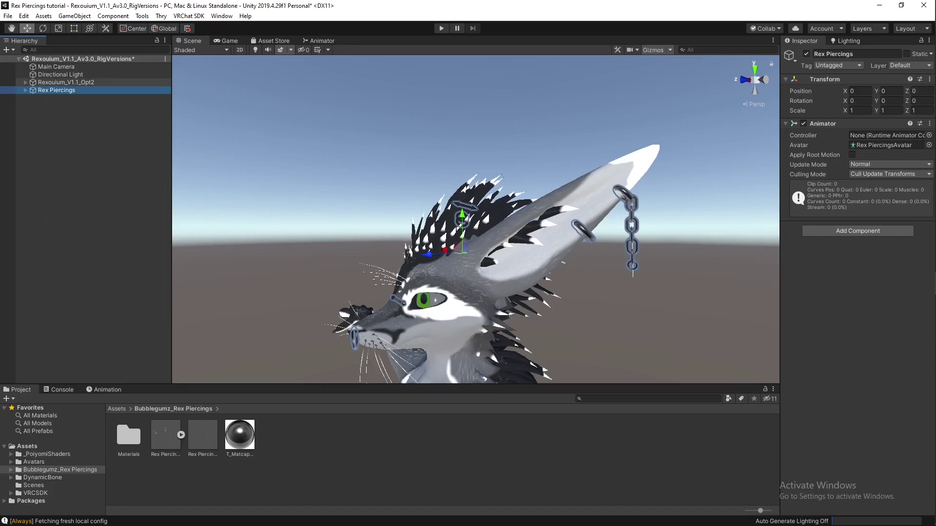
- Parent the Rex Piercings object under Rexouium_V1.1_Opt2 and expand it to list its parts
left_click_drag(56, 90, 66, 82)
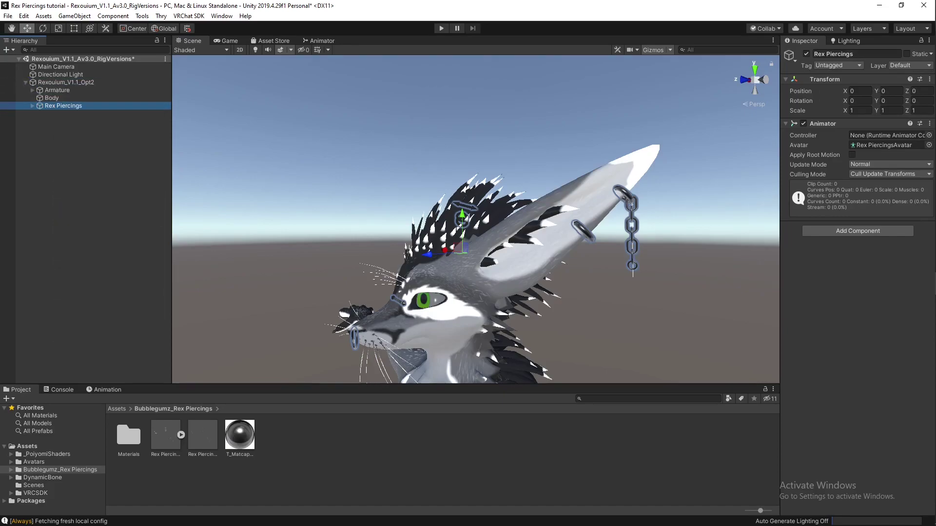
right_click_drag(487, 234, 529, 250)
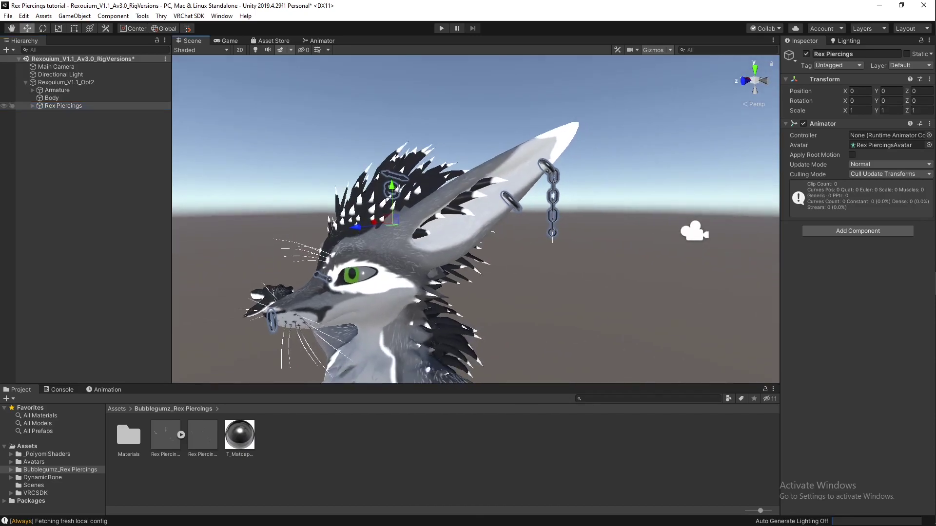
left_click(32, 106)
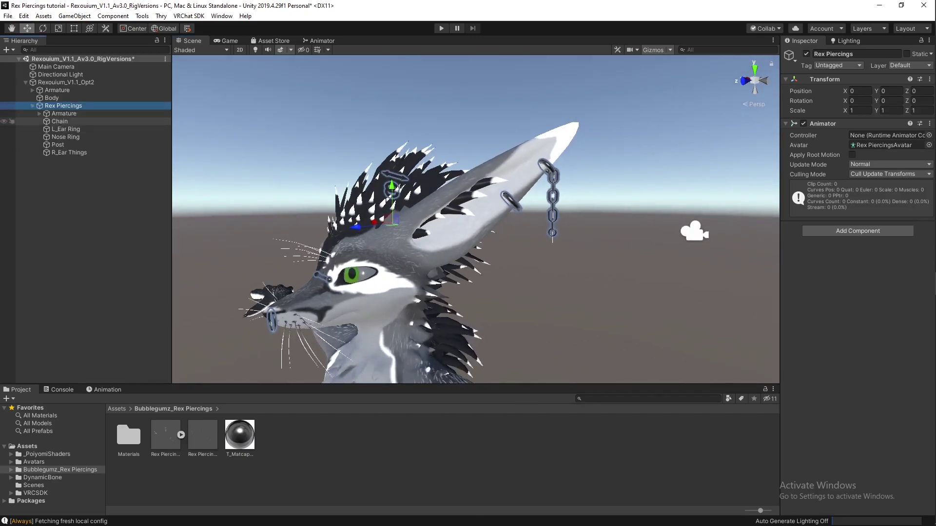
- Examine the nose ring and brow piercing on the avatar's face from several angles
right_click_drag(439, 219, 479, 235)
middle_click_drag(479, 235, 649, 142)
right_click_drag(649, 142, 597, 137)
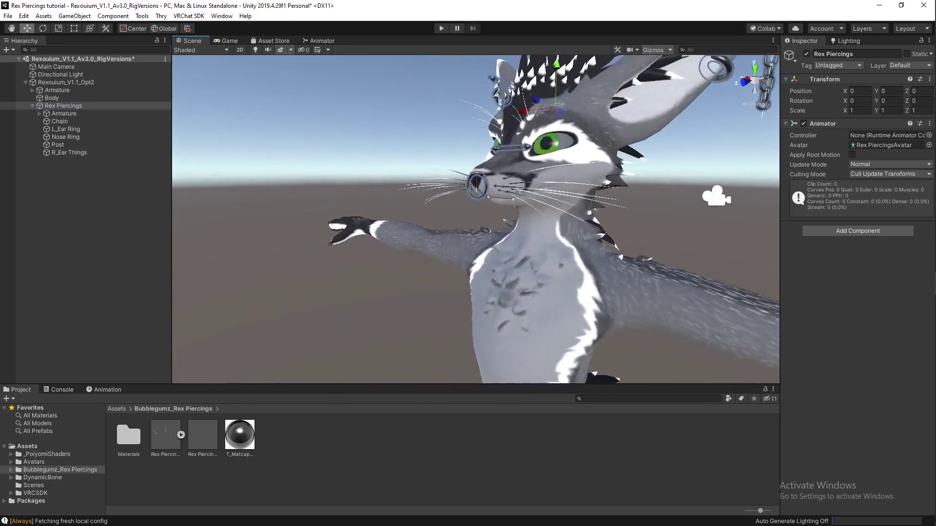
middle_click_drag(597, 137, 487, 185)
mouse_move(487, 185)
right_mouse_down()
mouse_move(559, 176)
mouse_move(471, 182)
right_mouse_up()
middle_click_drag(470, 182, 532, 161)
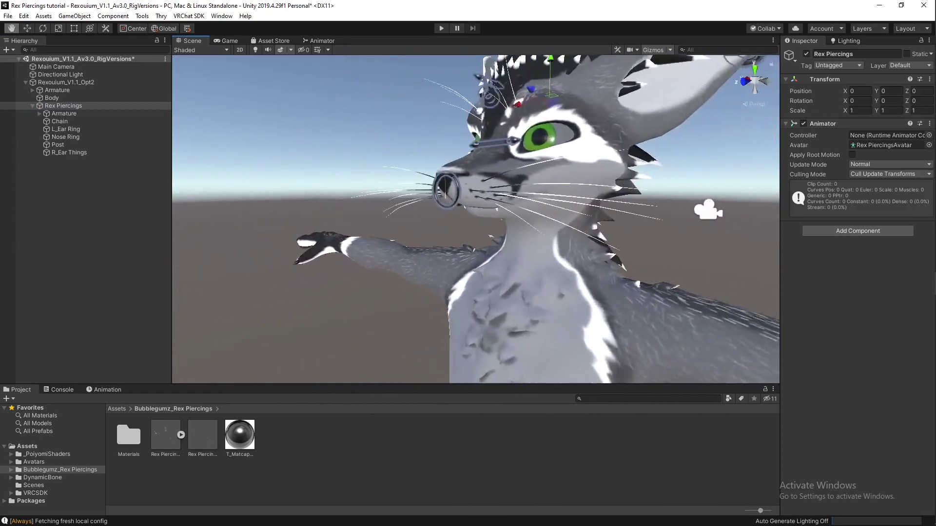
left_click_drag(536, 226, 546, 228, "alt")
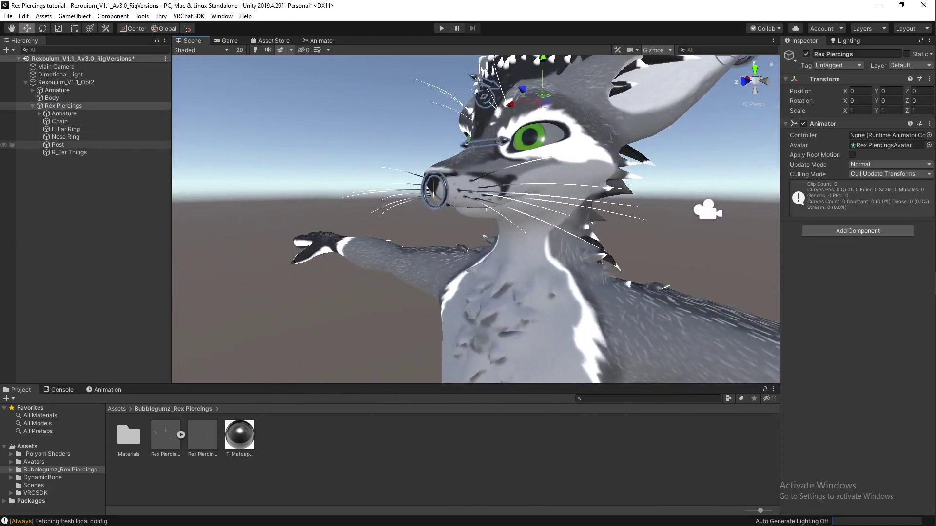
right_click_drag(439, 195, 458, 207)
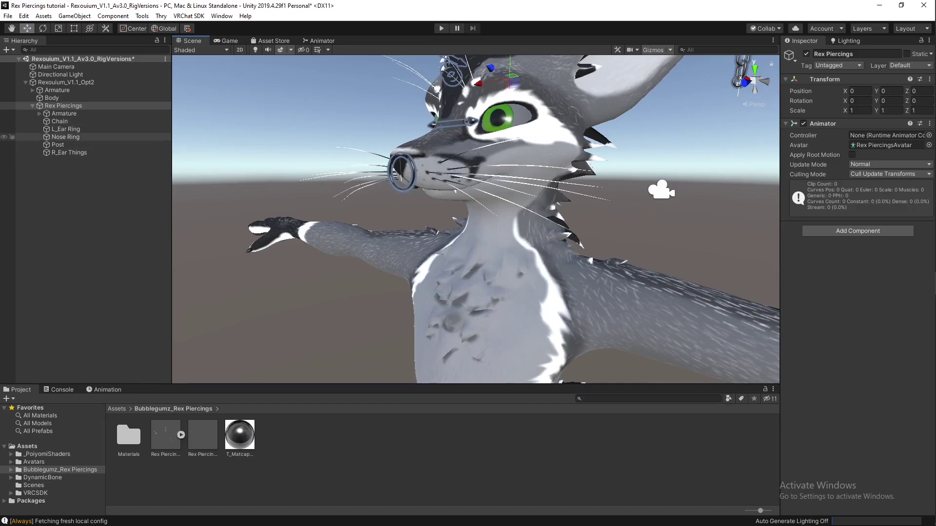
- Delete the Nose Ring mesh and its Nose bone from the Rex Piercings armature
left_click(65, 137)
key("Delete")
left_click(39, 114)
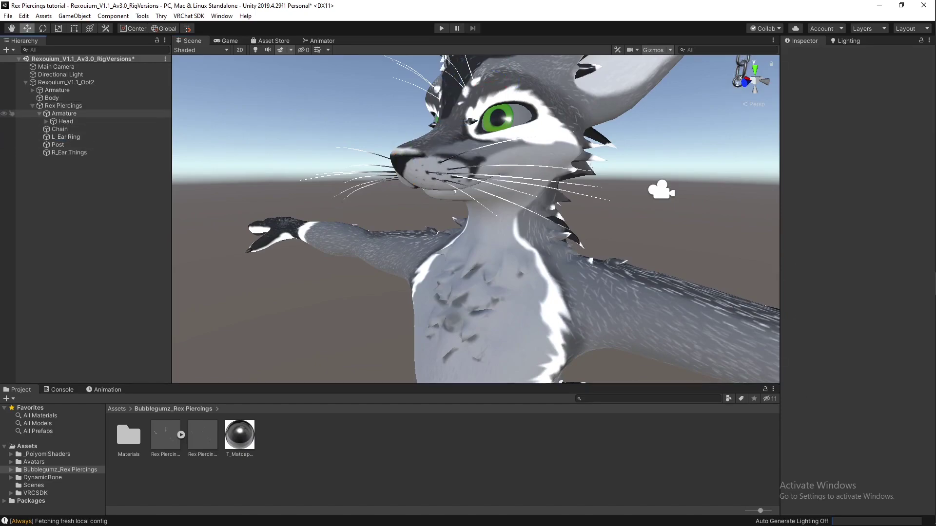
left_click(46, 121)
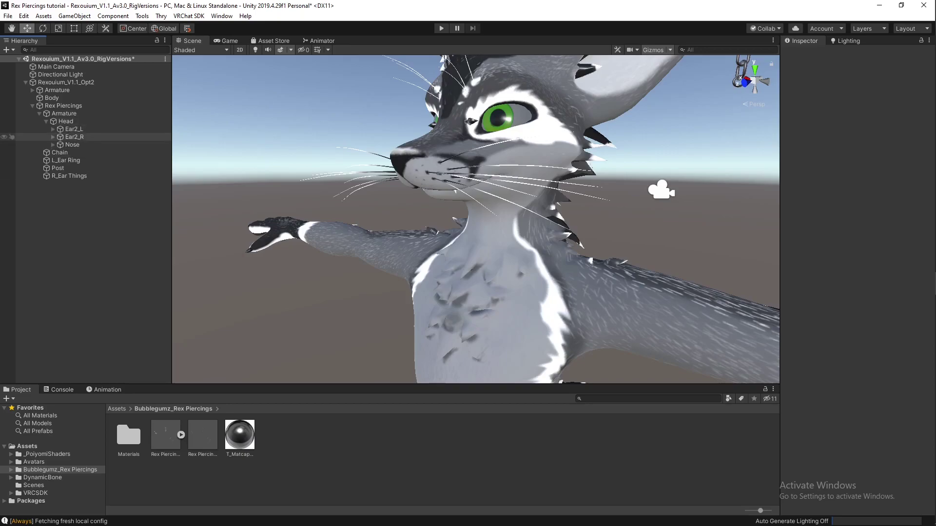
left_click(72, 144)
key("Delete")
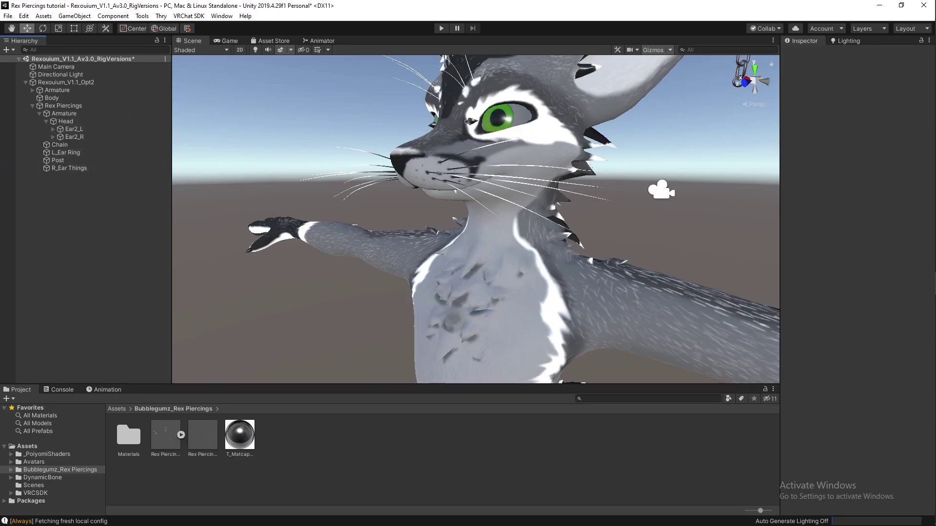
- Expand the piercings' Ear2_L and Ear2_R bones to show the Ear3 bones and Chain 1
right_click_drag(476, 219, 495, 204)
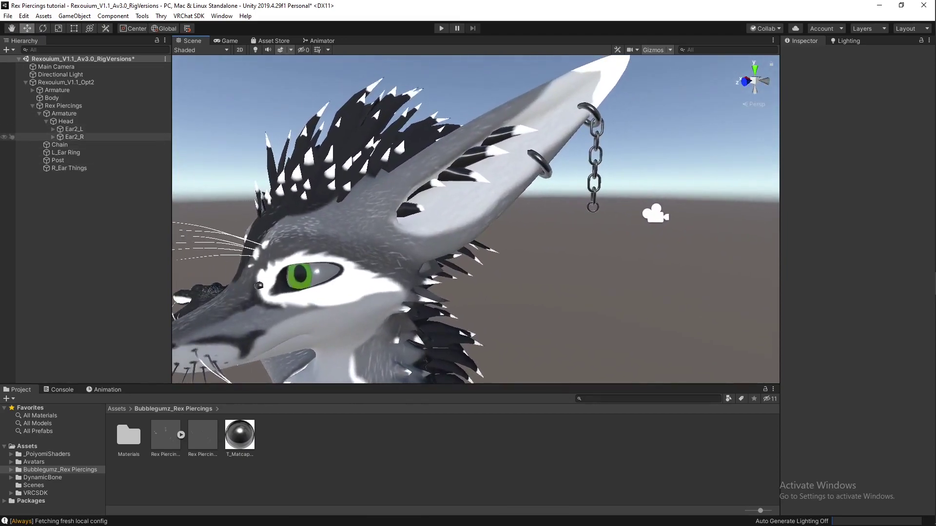
left_click(53, 129)
left_click(59, 137)
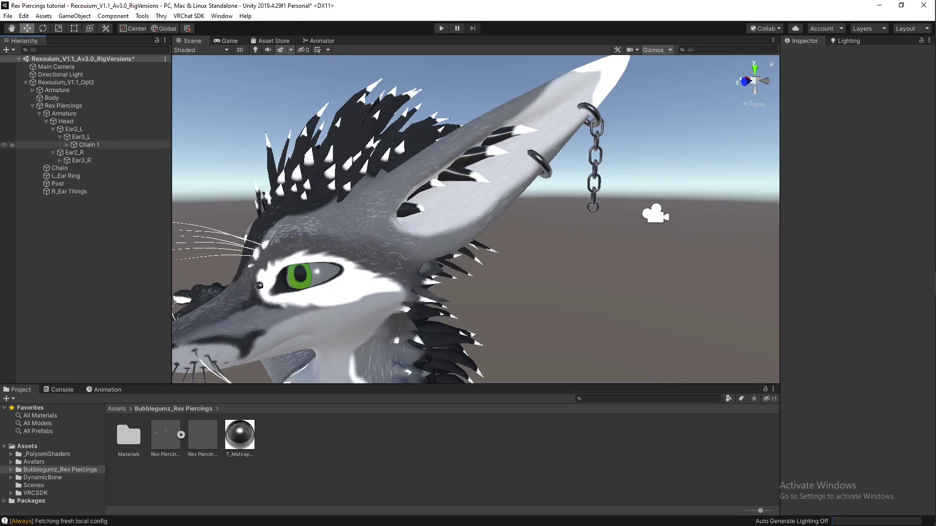
middle_click_drag(429, 205, 424, 236)
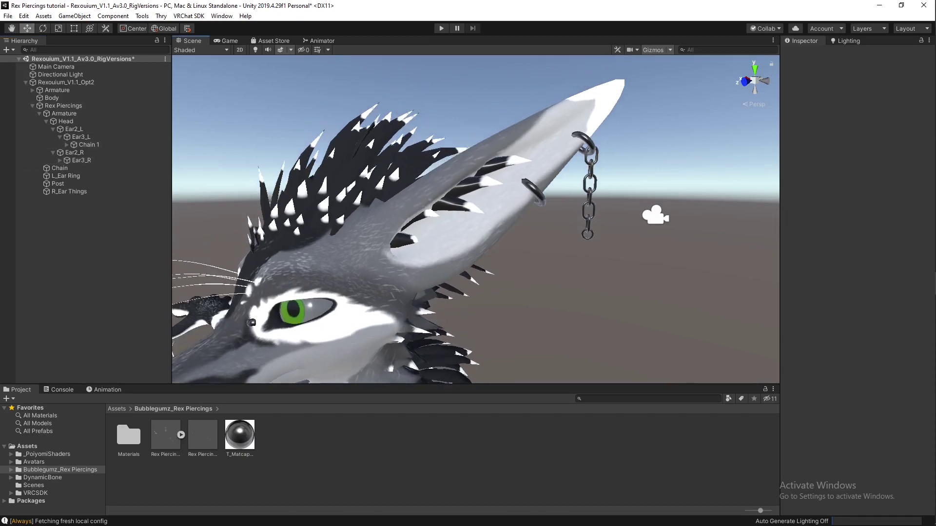
right_click_drag(424, 237, 412, 229)
- Expand the avatar's own armature from Hips through Spine, Chest and Neck to the Head bone's children
left_click(33, 91)
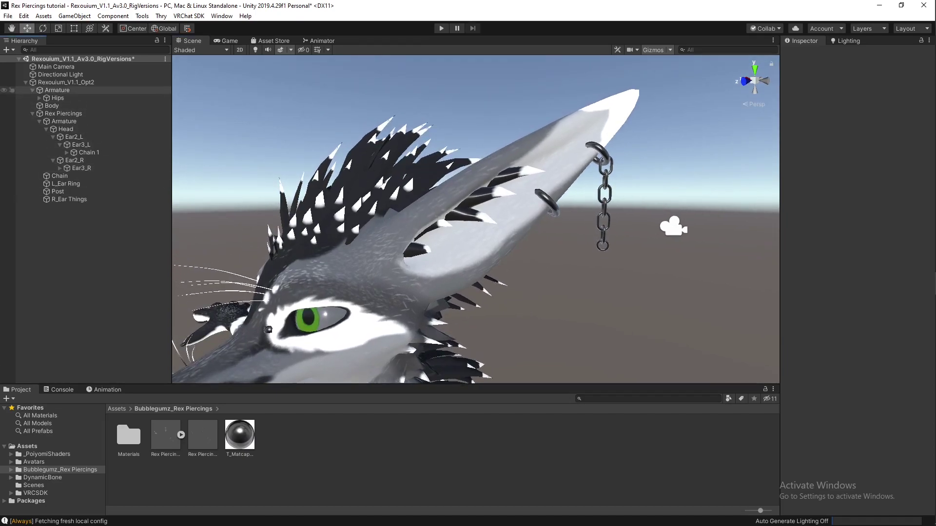
left_click(40, 98)
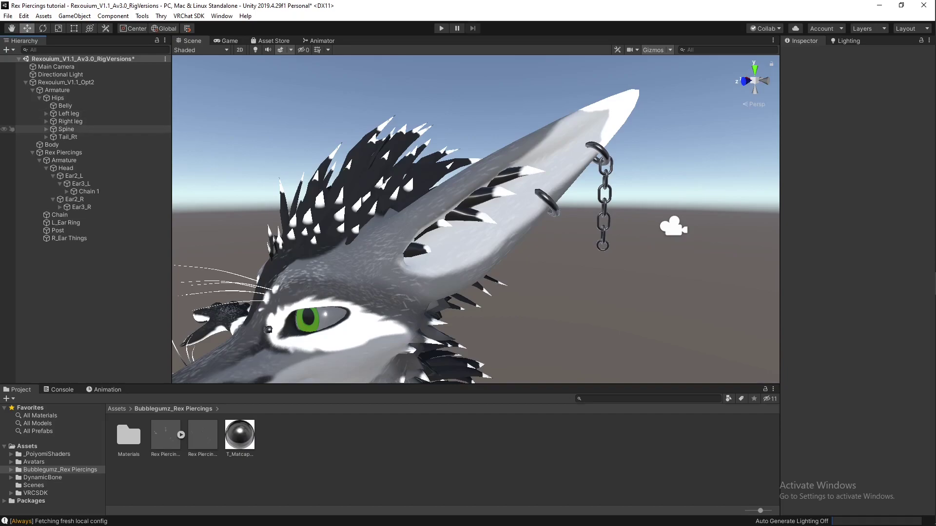
left_click(46, 129)
left_click(53, 137)
left_click(60, 168)
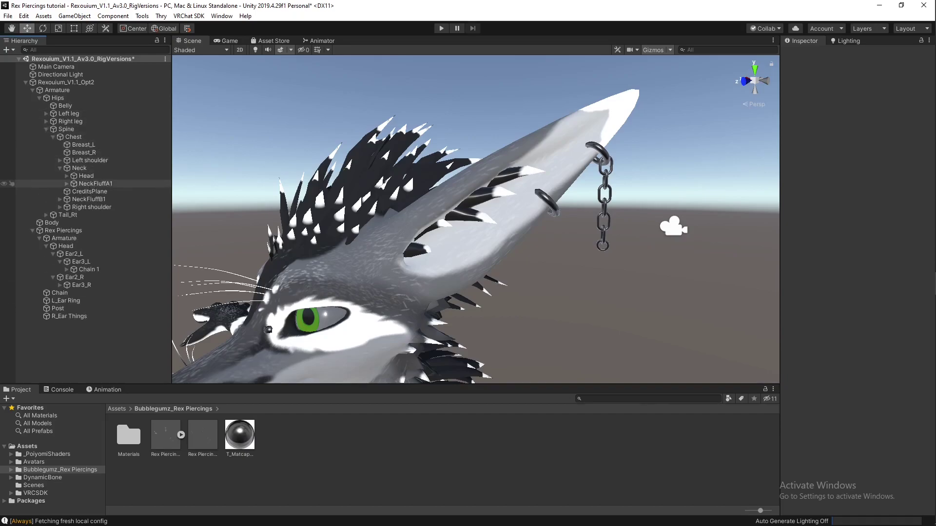
left_click(67, 176)
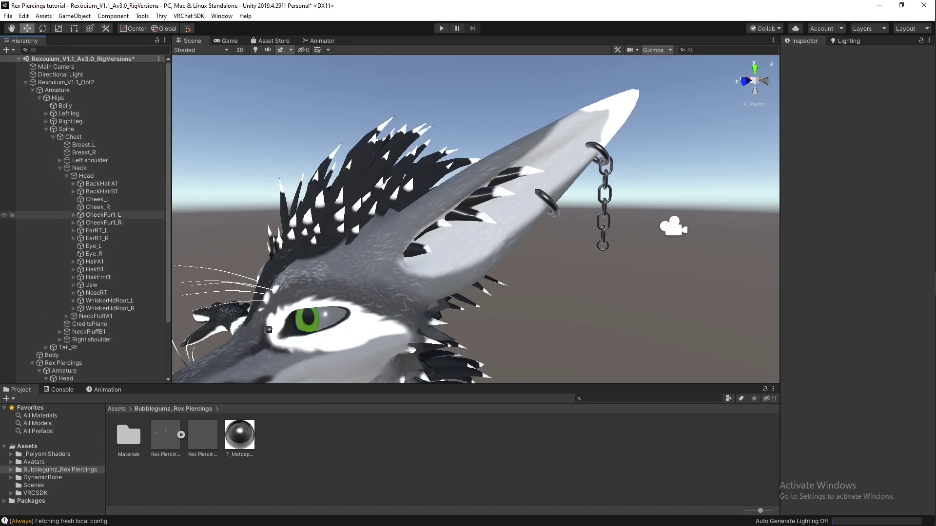
- Expand the avatar's EarRT_R and EarRT_L bone chains down to Ear3_R and Ear3_L
left_click(73, 238)
left_click(102, 246)
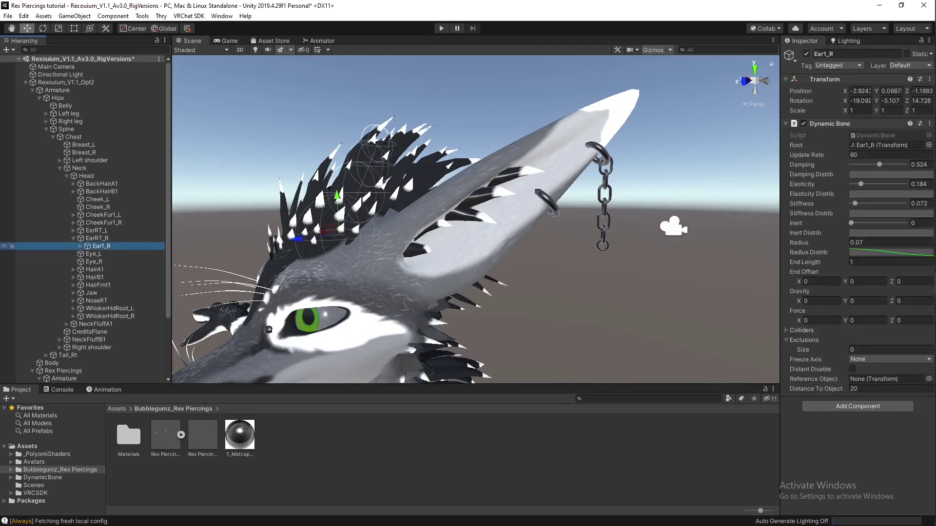
left_click(81, 247)
left_click(108, 254)
left_click(87, 254)
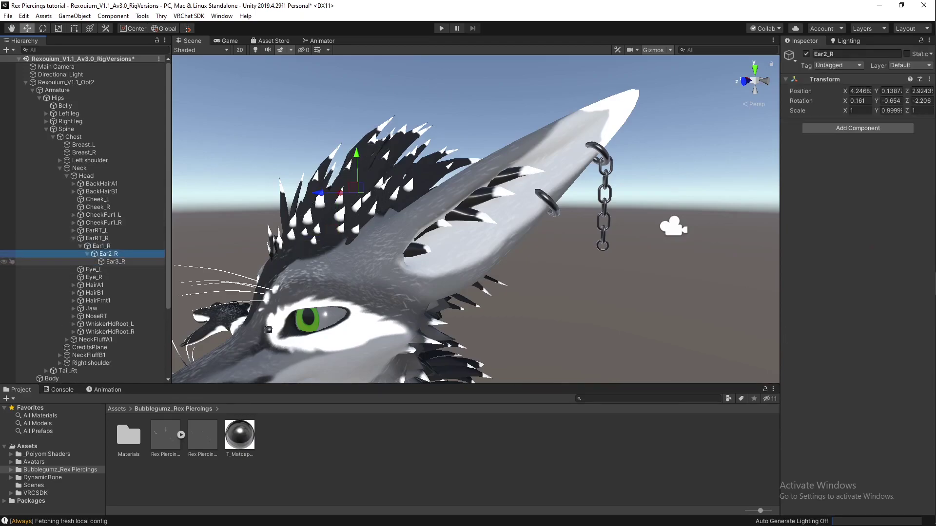
left_click(74, 230)
left_click(81, 238)
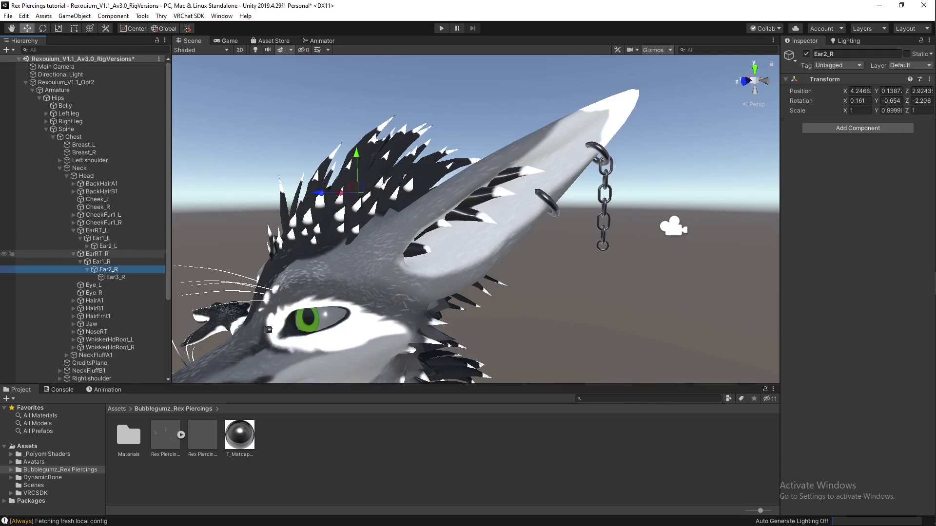
left_click(87, 246)
- Parent the piercings' Ear3_L and Ear2_L bones under the avatar's matching Ear3_L and Ear2_L bones
scroll(88, 273, "down", 2)
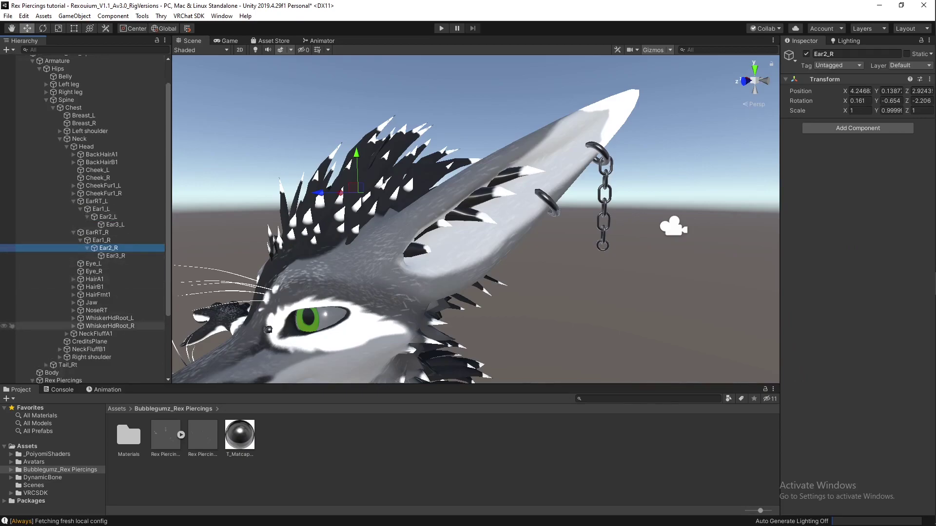
scroll(83, 326, "down", 4)
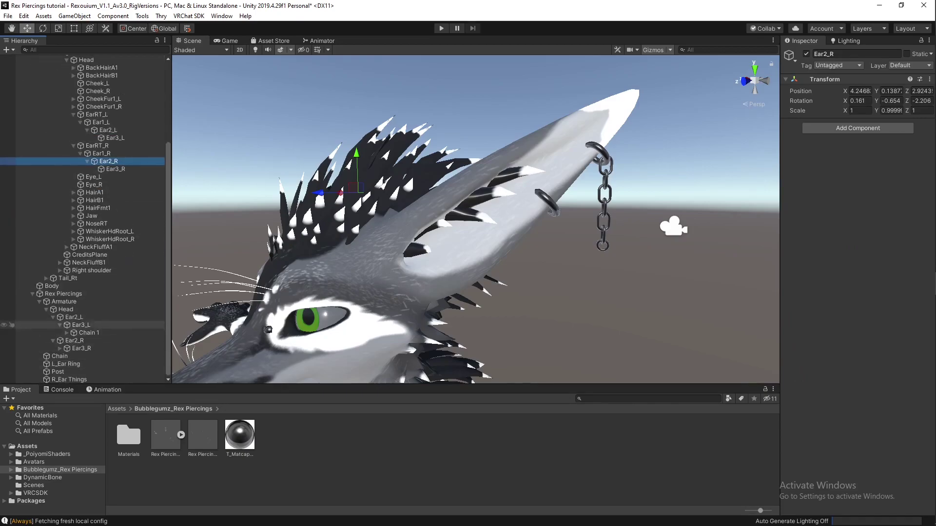
left_click(78, 325)
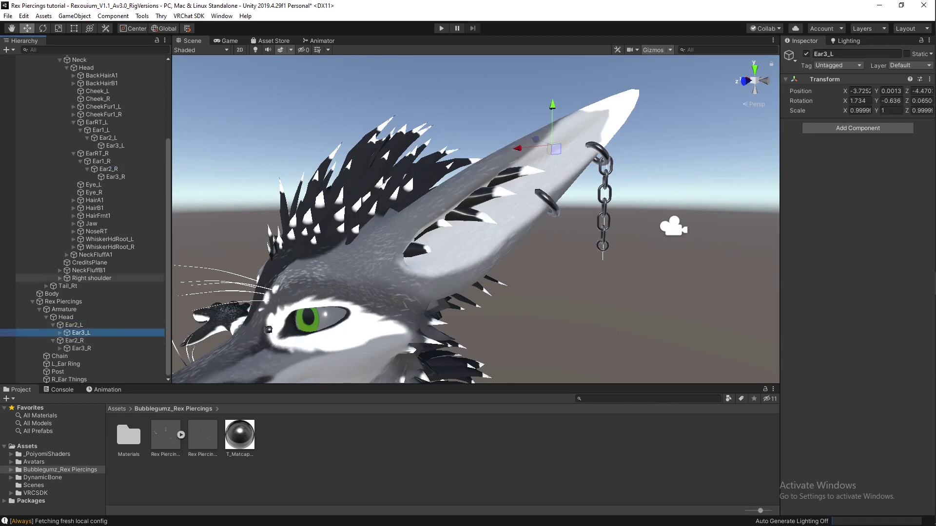
left_click_drag(78, 332, 115, 145)
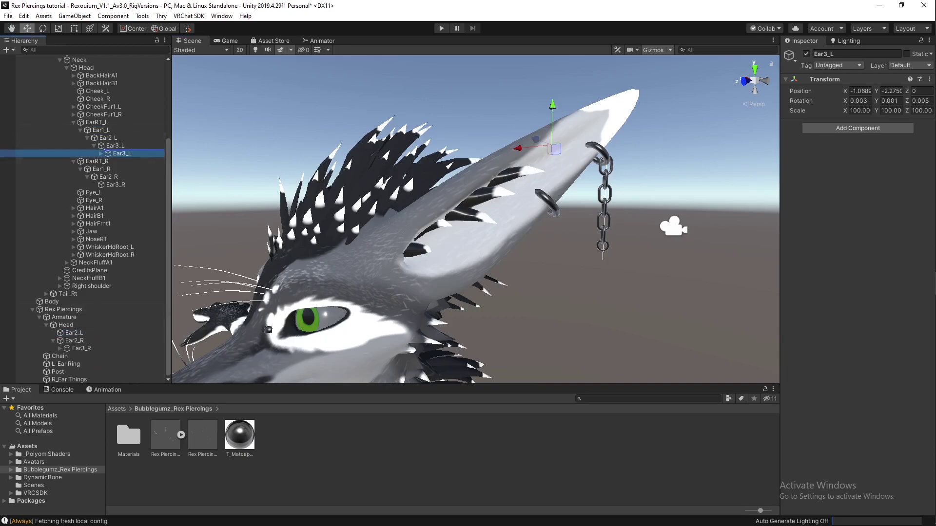
left_click_drag(72, 333, 109, 138)
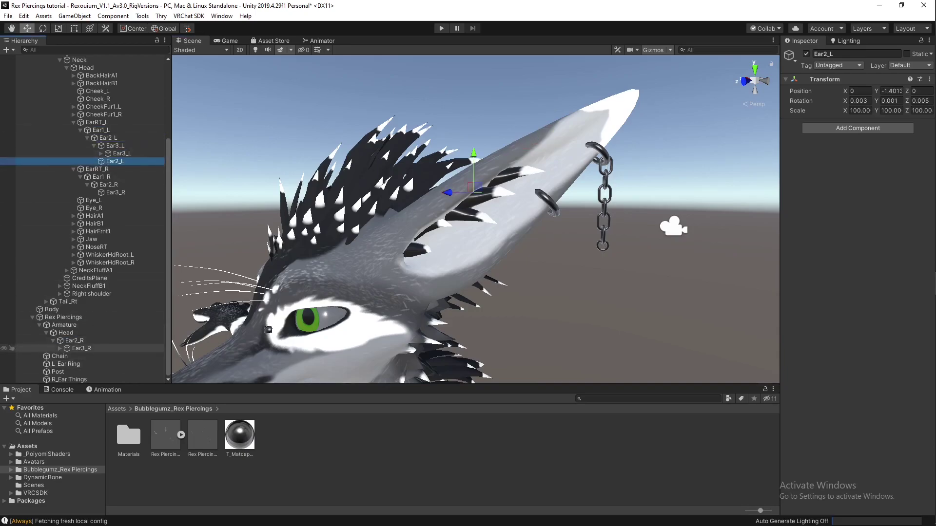
- Parent the piercings' Ear3_R, Ear2_R and Head bones under the avatar's matching bones
left_click_drag(80, 349, 114, 193)
left_click_drag(75, 349, 110, 189)
left_click_drag(67, 348, 73, 313)
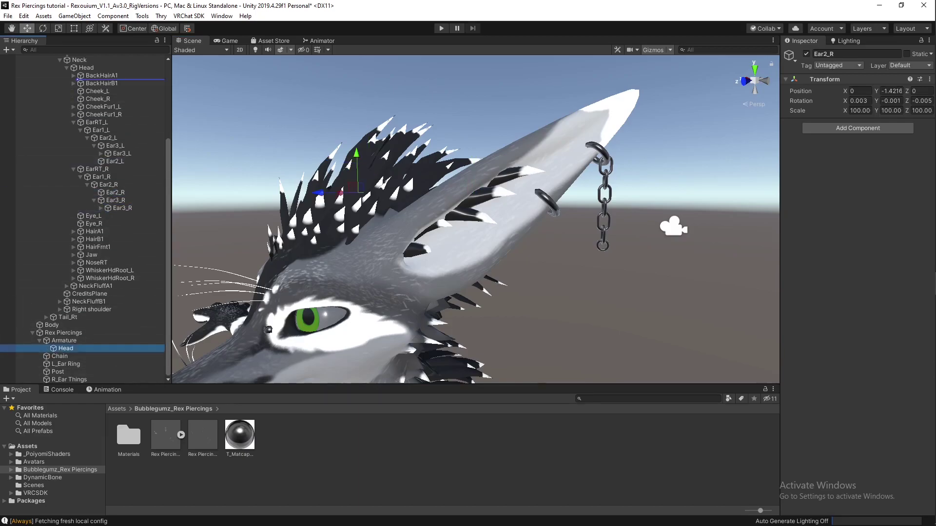
left_click_drag(98, 78, 86, 68)
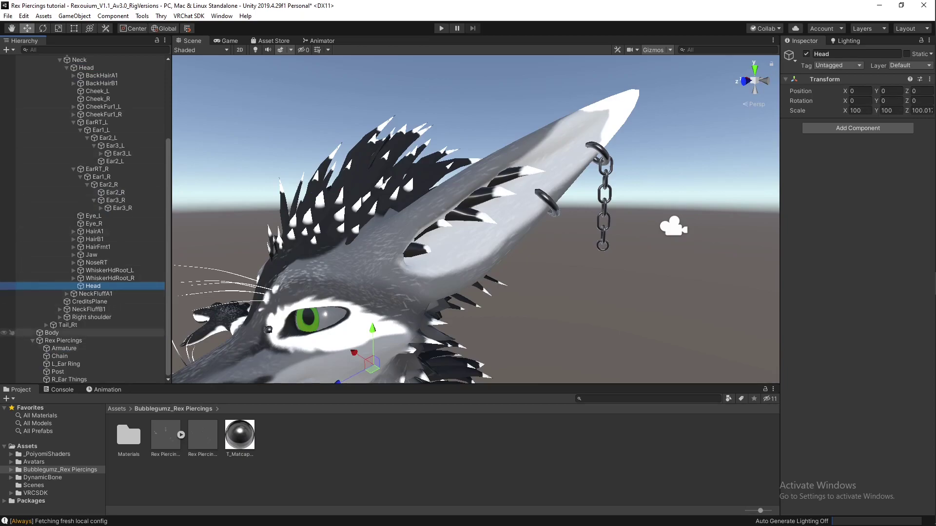
- Delete the leftover Armature object from Rex Piercings
left_click(65, 348)
key("Delete")
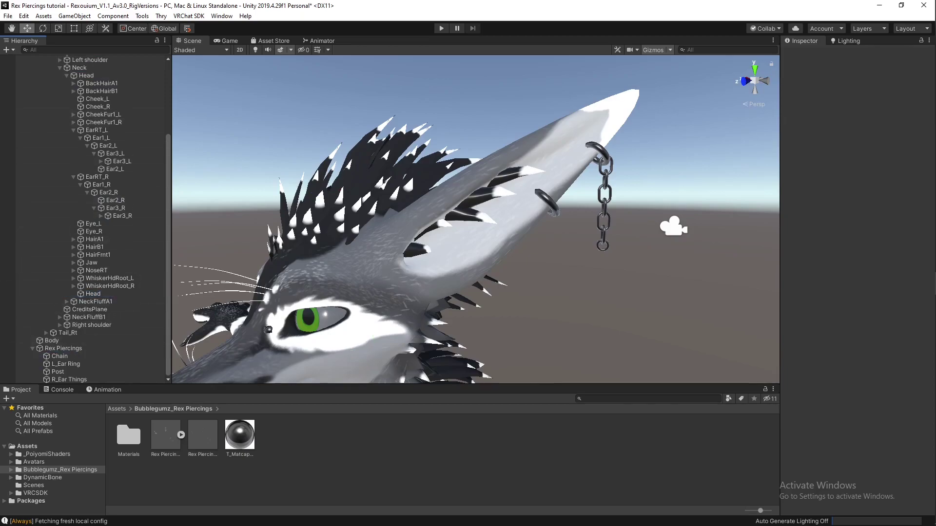
- Start play mode with the pierced ear in view to test the attached piercings
middle_click_drag(419, 234, 473, 227)
right_click_drag(473, 227, 429, 261)
middle_click_drag(429, 260, 293, 375)
right_click_drag(292, 375, 295, 346)
middle_click_drag(295, 346, 302, 214)
right_click_drag(302, 214, 320, 190)
middle_click_drag(320, 190, 295, 204)
left_click(442, 28)
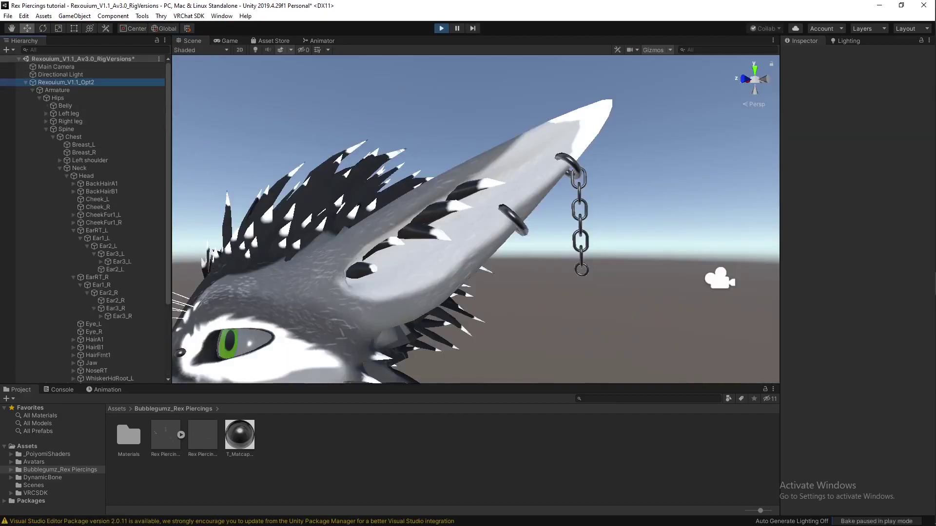
- Move Rexouium_V1.1_Opt2 sideways in the running scene to test how the ears and piercings follow, and exit play mode
left_click(66, 82)
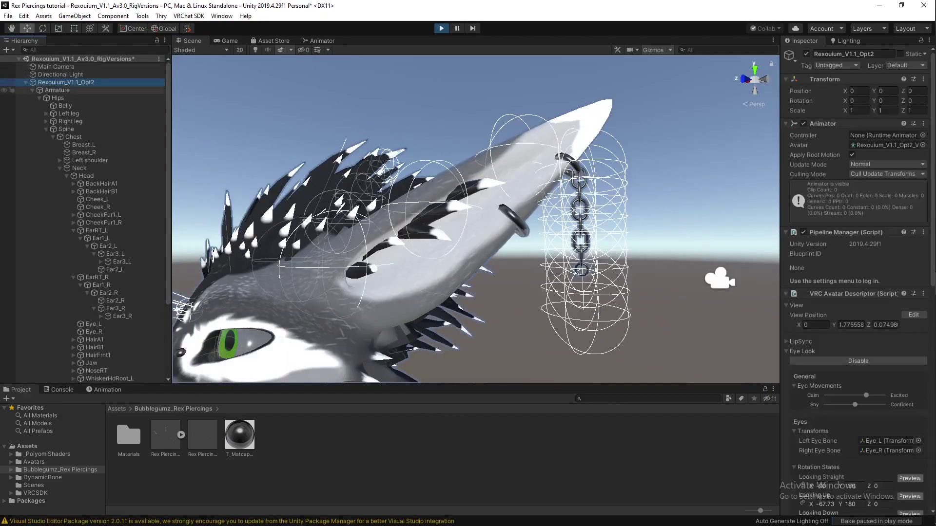
right_click_drag(390, 205, 410, 251)
scroll(388, 263, "down", 8)
mouse_move(498, 260)
left_mouse_down()
mouse_move(485, 255)
mouse_move(536, 277)
mouse_move(496, 259)
left_mouse_up()
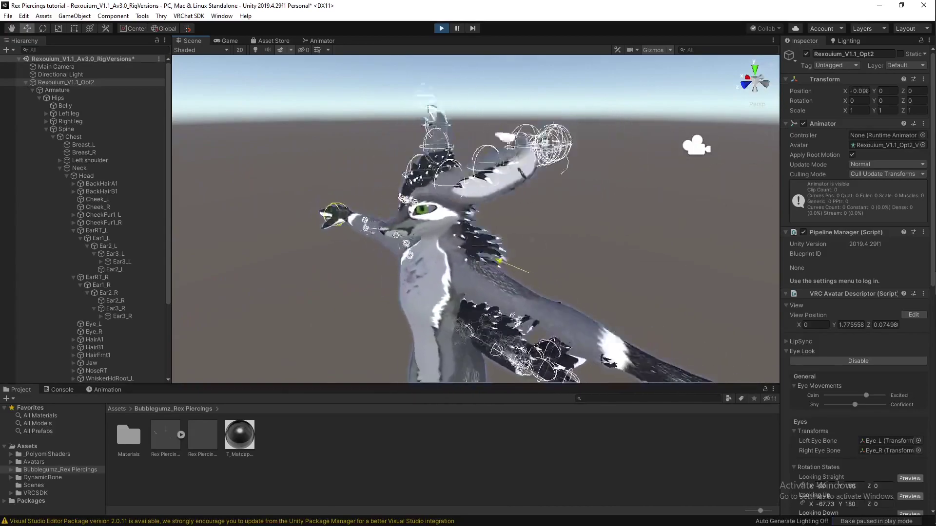
right_click_drag(495, 259, 540, 228)
middle_click_drag(540, 228, 556, 221)
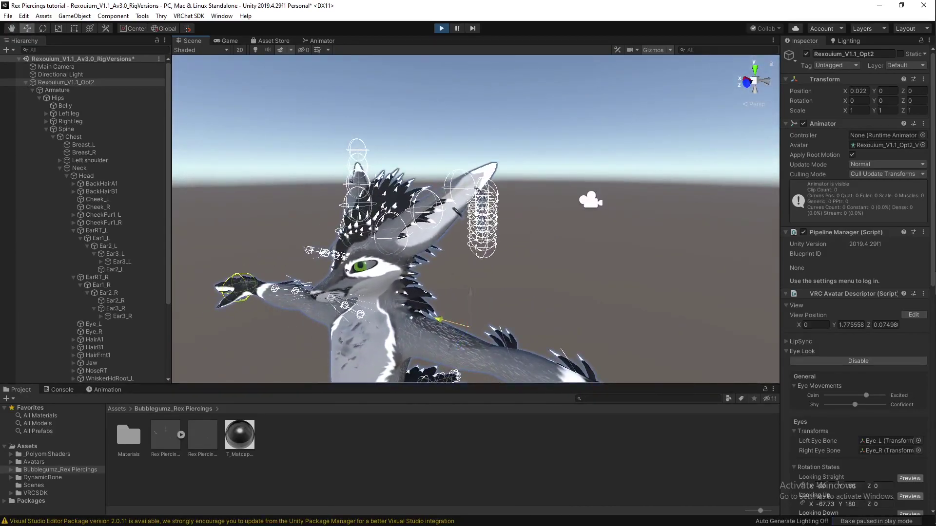
left_click_drag(440, 320, 469, 328)
left_click(546, 287)
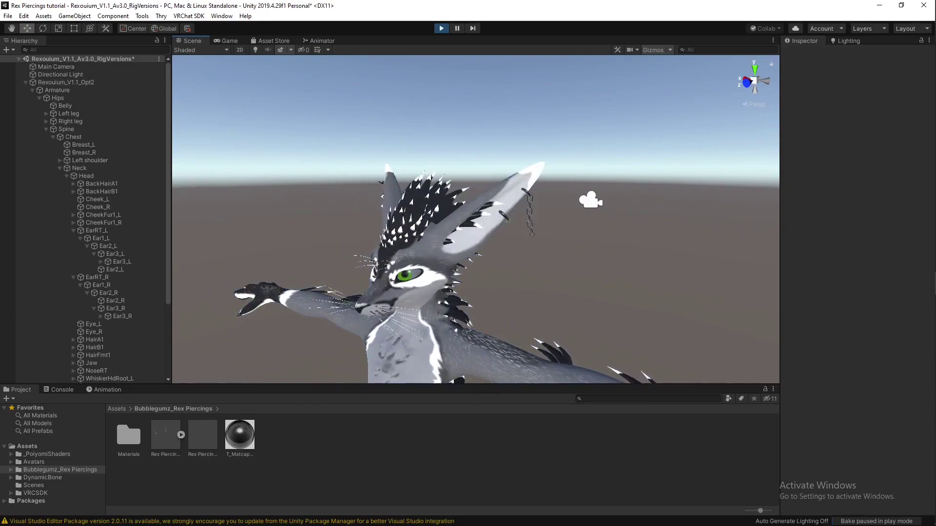
key("ctrl+p")
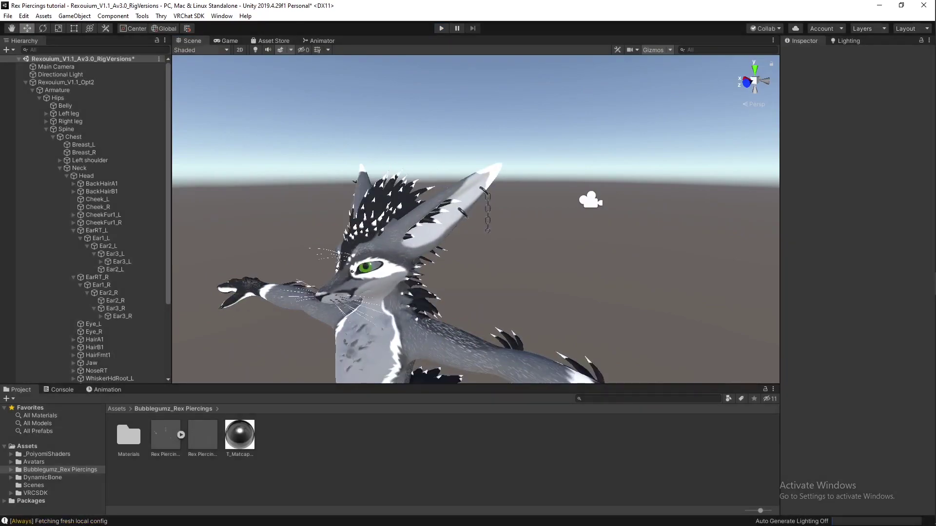
- Add the piercings' Ear3_R and Ear2_R bones to the exclusions of the Dynamic Bone component on the avatar's Ear1_R
right_click_drag(488, 234, 373, 214)
middle_click_drag(373, 215, 312, 184)
right_click_drag(312, 183, 478, 201)
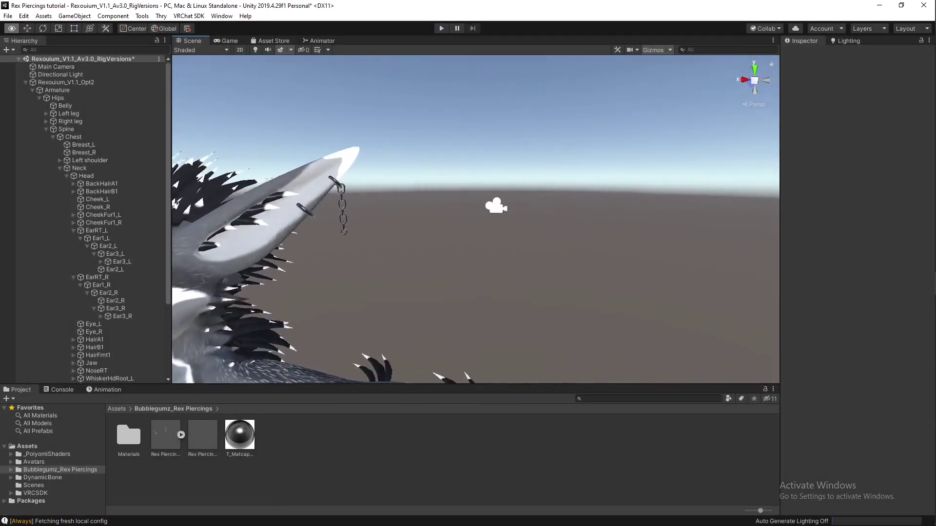
middle_click_drag(478, 201, 632, 175)
right_click_drag(631, 176, 603, 181)
left_click(102, 285)
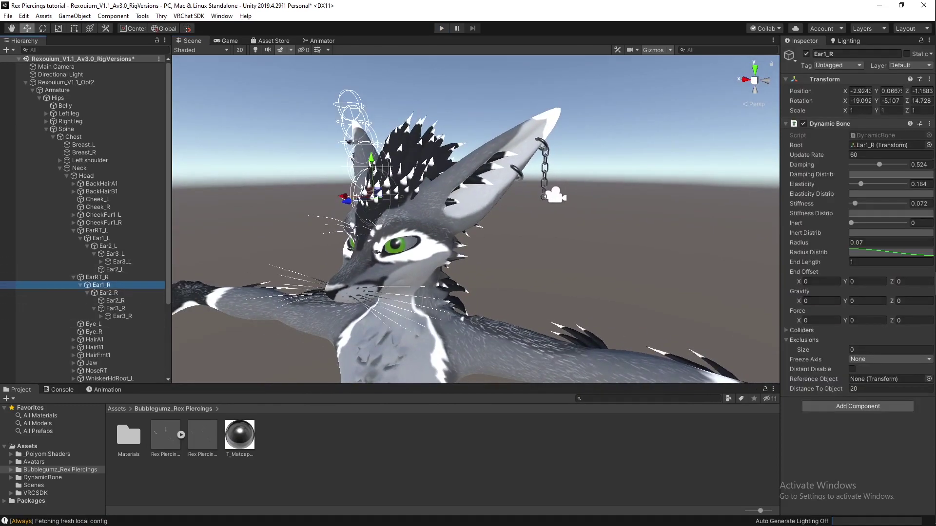
left_click(790, 341)
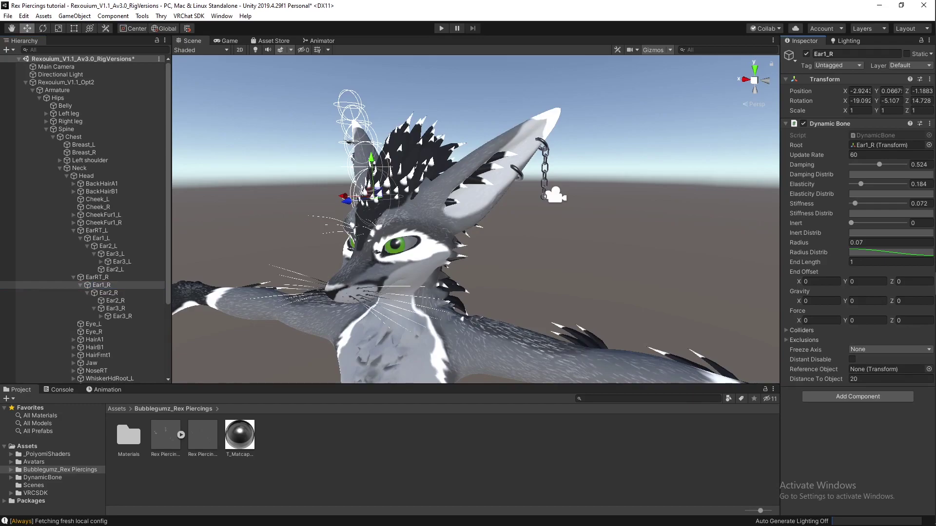
left_click(791, 341)
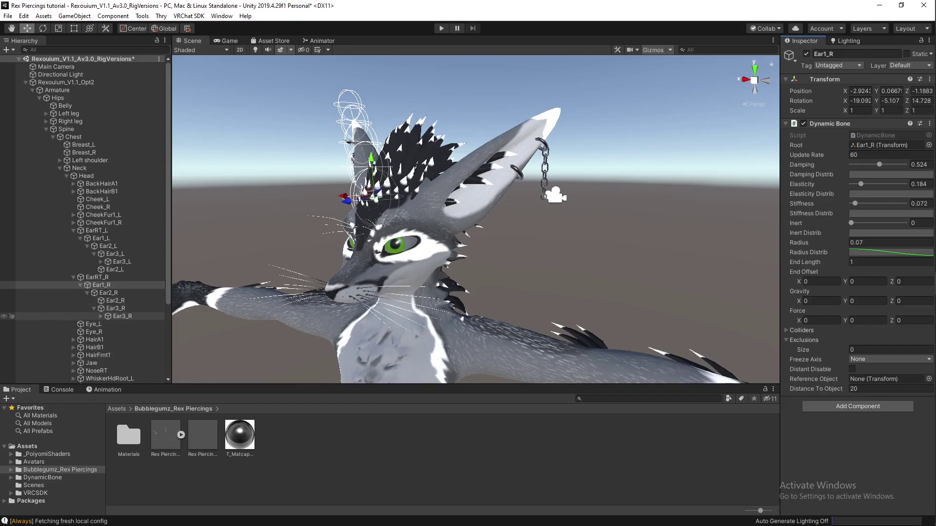
scroll(83, 293, "down", 2)
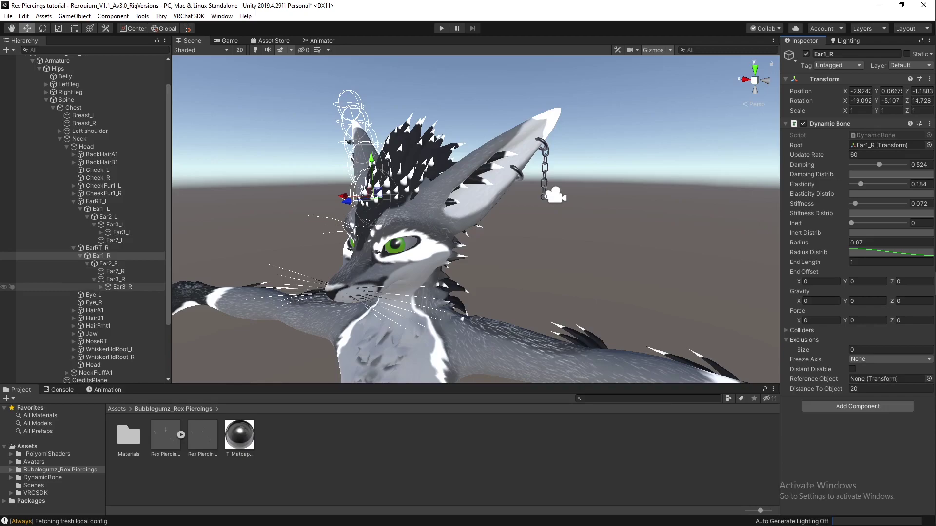
left_click(122, 287)
left_click_drag(122, 286, 390, 307)
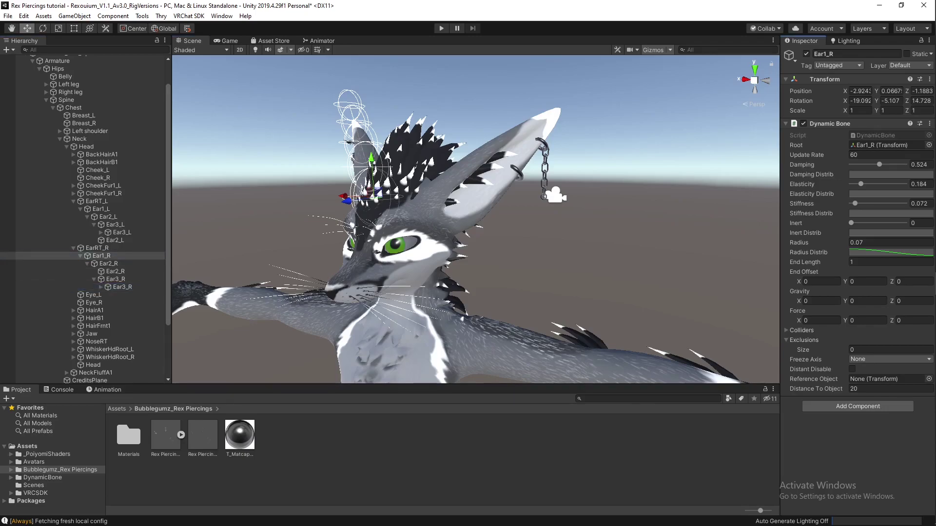
left_click_drag(815, 341, 812, 340)
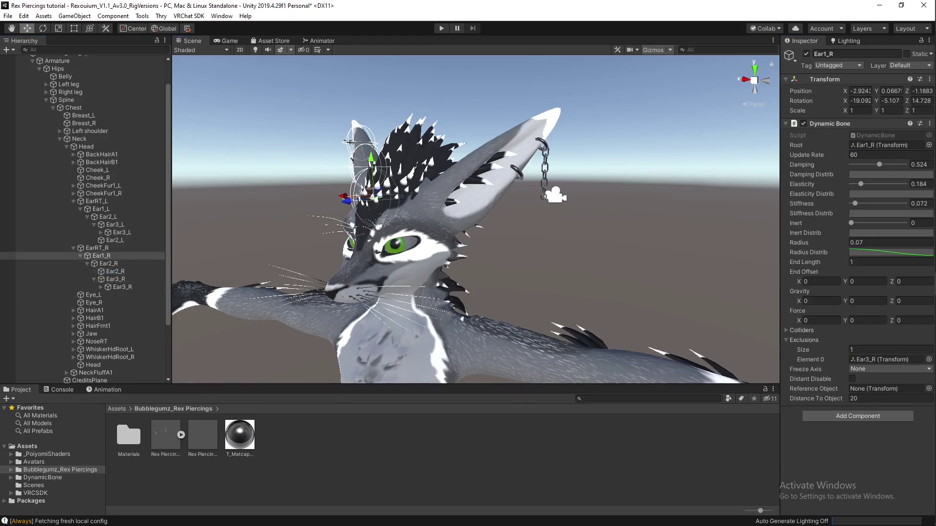
left_click_drag(115, 271, 811, 340)
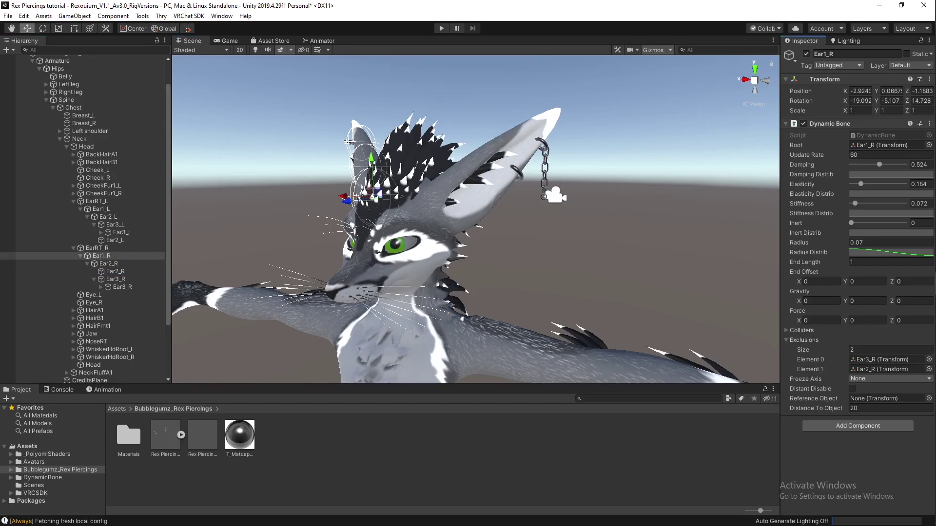
- Add the piercings' left-ear bones, including Ear2_L, to the exclusions of the Dynamic Bone component on the avatar's Ear1_L
left_click(97, 201)
left_click(101, 209)
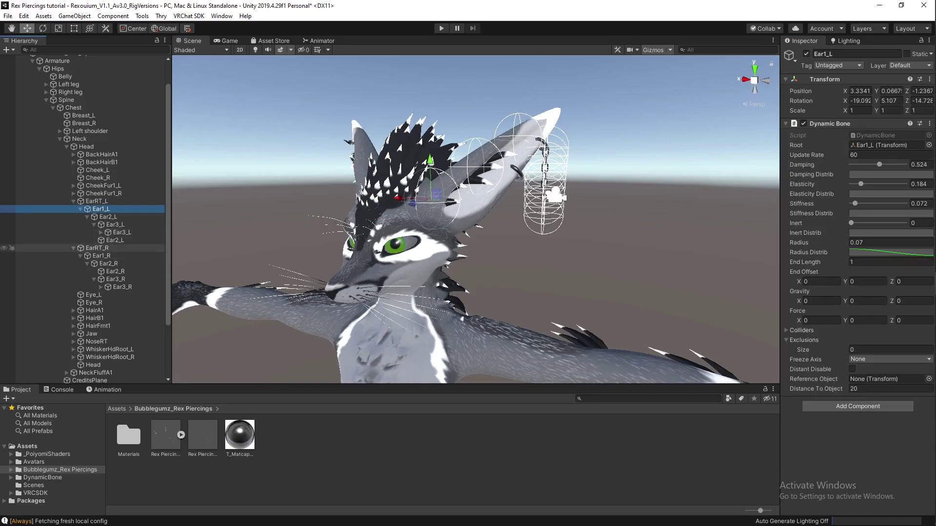
left_click_drag(115, 240, 805, 340)
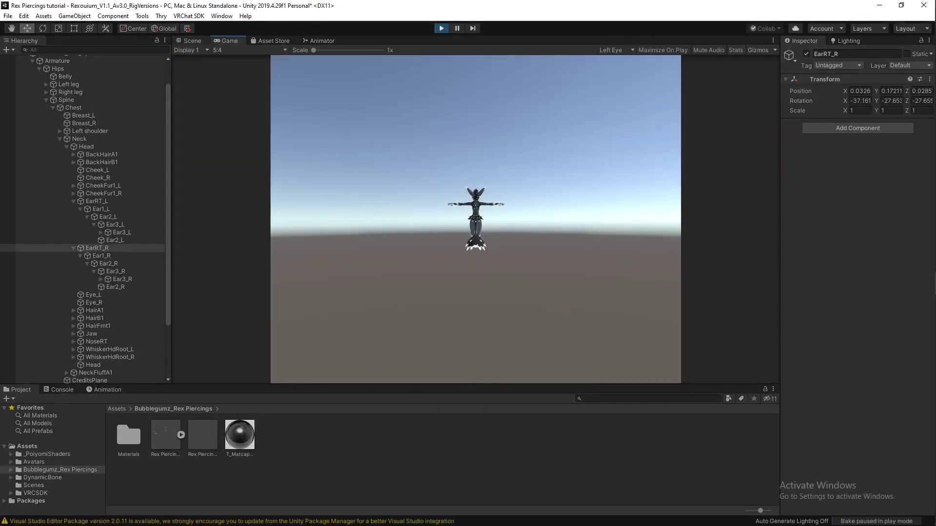
- Move Rexouium_V1.1_Opt2 around in play mode to check the ear rings and chain with the exclusions applied, and clear the selection
left_click(192, 41)
scroll(97, 146, "up", 1)
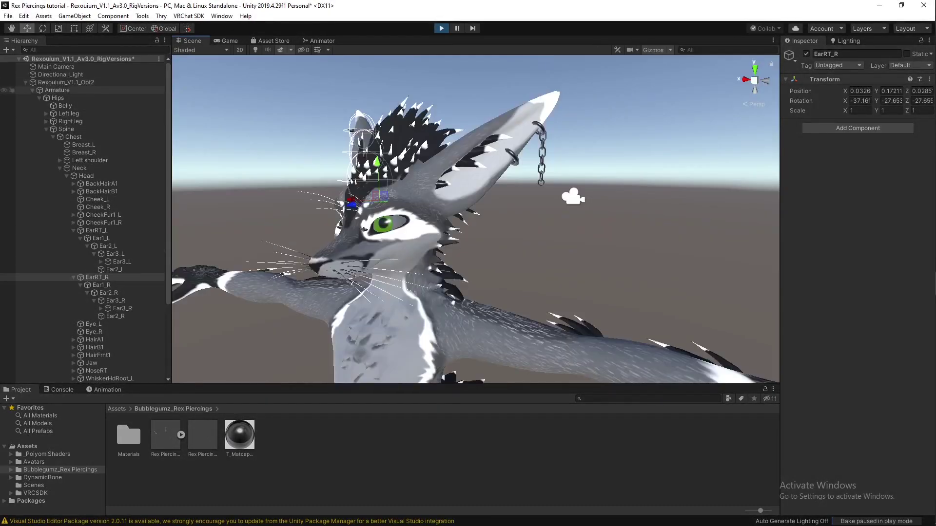
left_click(73, 83)
left_click_drag(454, 317, 411, 309)
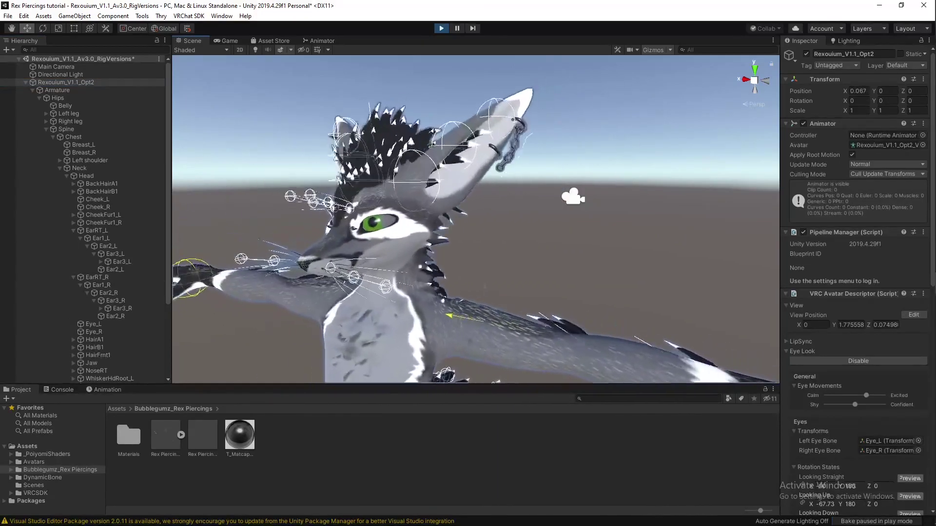
mouse_move(492, 289)
left_mouse_down()
mouse_move(492, 365)
mouse_move(492, 266)
mouse_move(492, 297)
left_mouse_up()
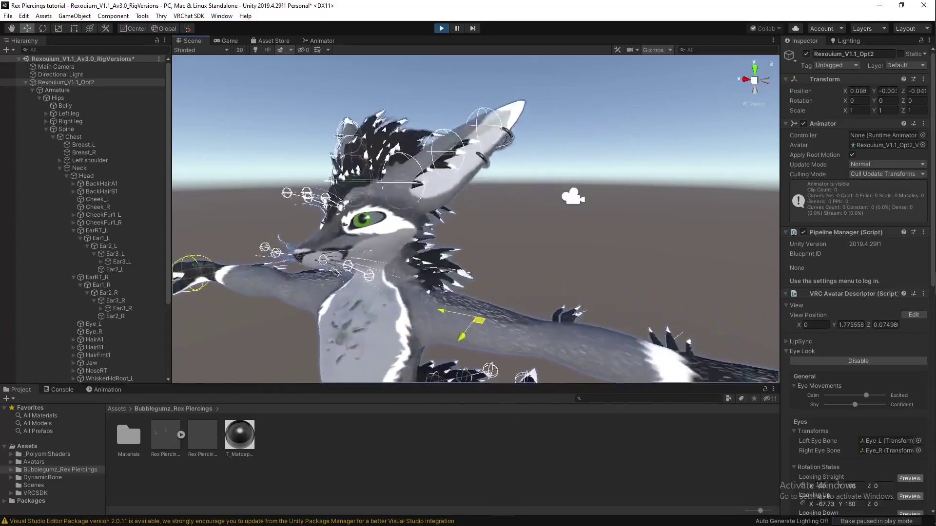
key("shift+d")
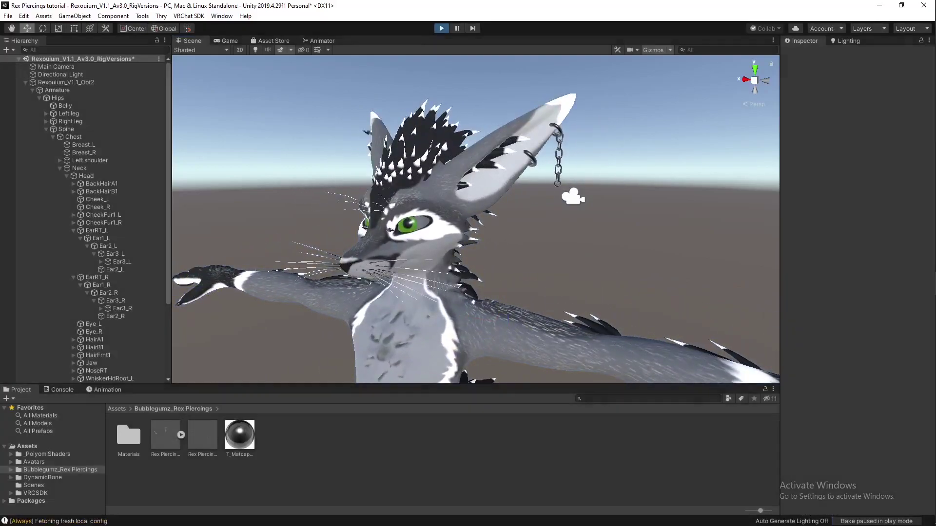